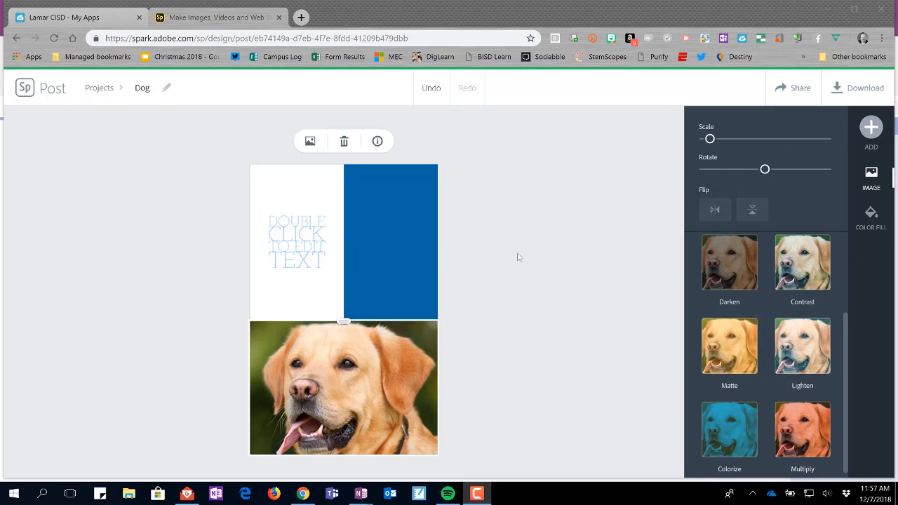
# Step: Select the placeholder text in the white cell and look through the available font families
pyautogui.click(515, 257)
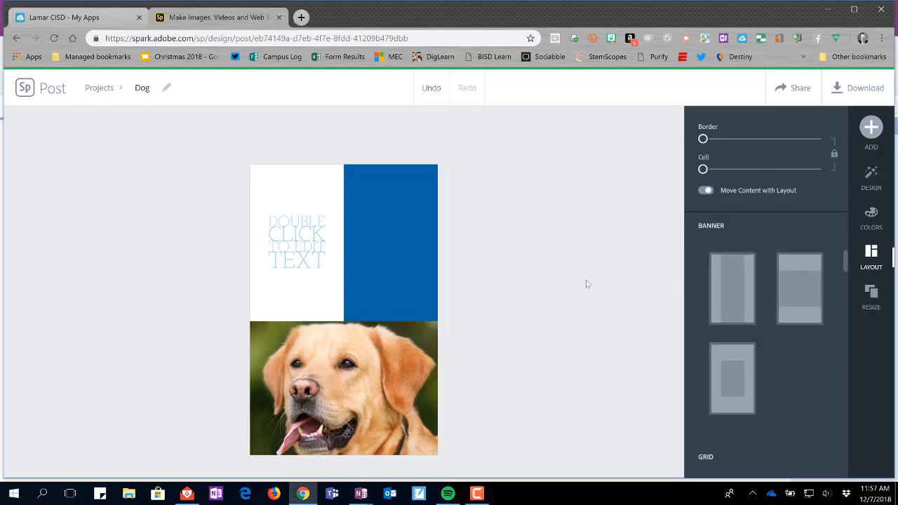
pyautogui.click(296, 244)
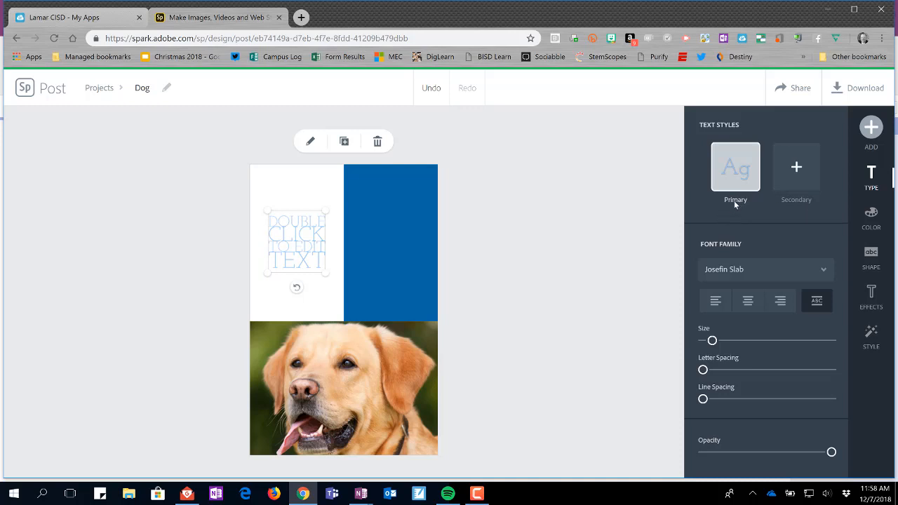
pyautogui.click(825, 276)
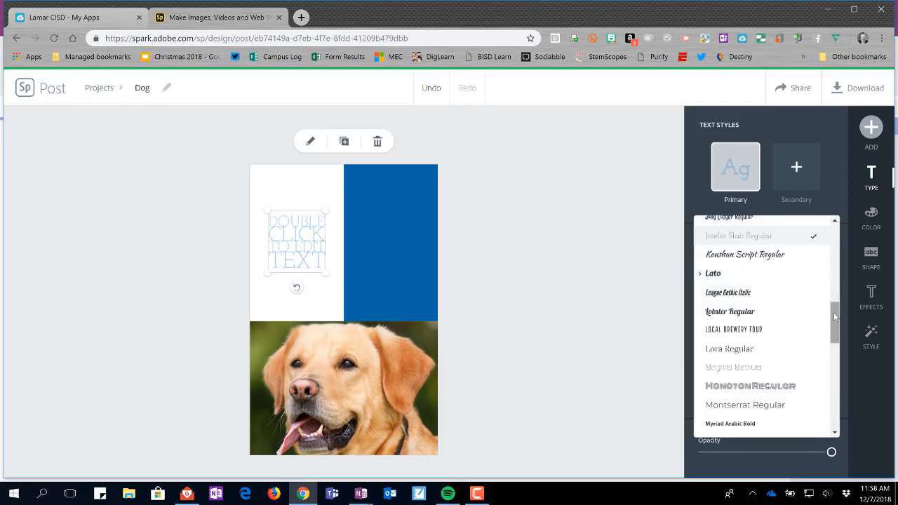
pyautogui.moveTo(833, 312)
pyautogui.mouseDown()
pyautogui.moveTo(836, 351)
pyautogui.moveTo(834, 308)
pyautogui.mouseUp()
pyautogui.click(628, 244)
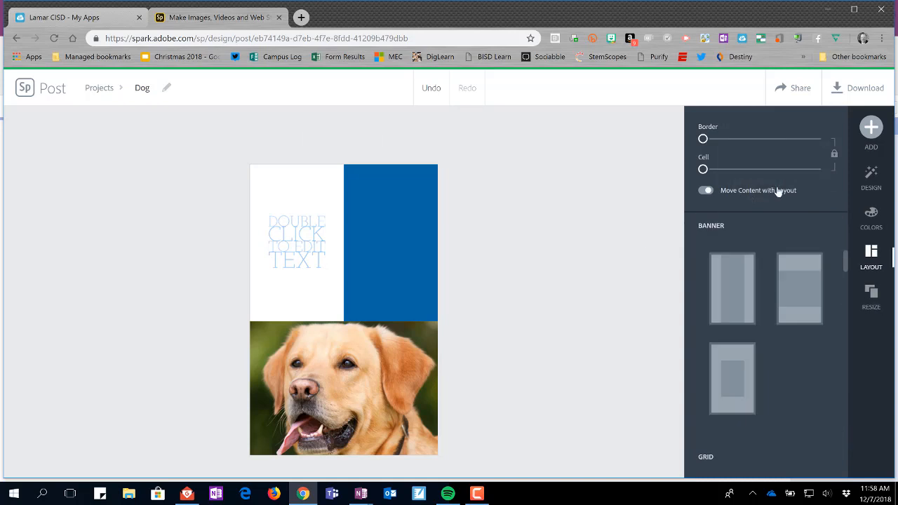
# Step: Resize the capitalized placeholder text to fit inside the white cell and nudge it away from the cell's edge
pyautogui.click(307, 248)
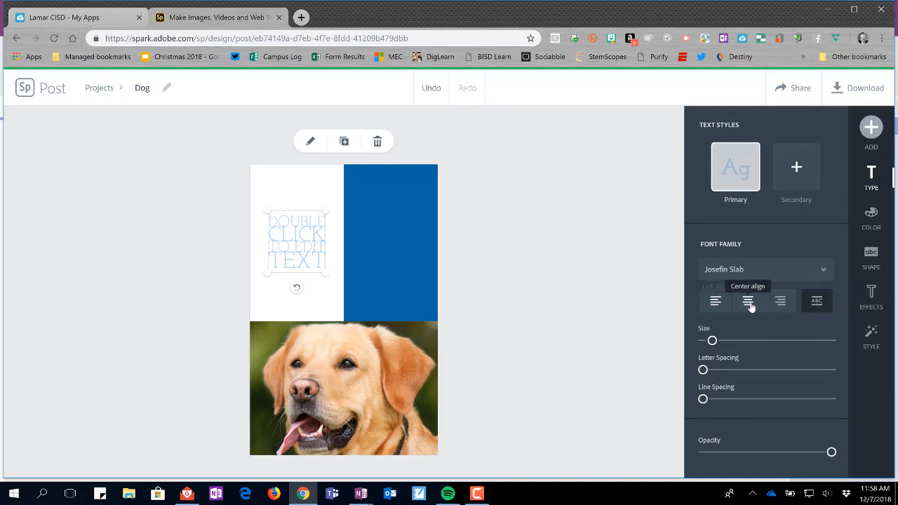
pyautogui.click(816, 302)
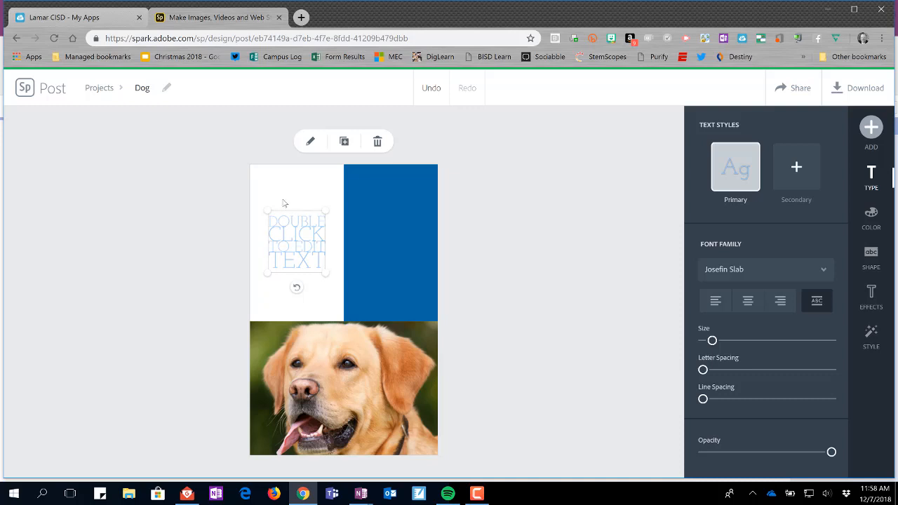
pyautogui.moveTo(266, 209); pyautogui.dragTo(251, 200)
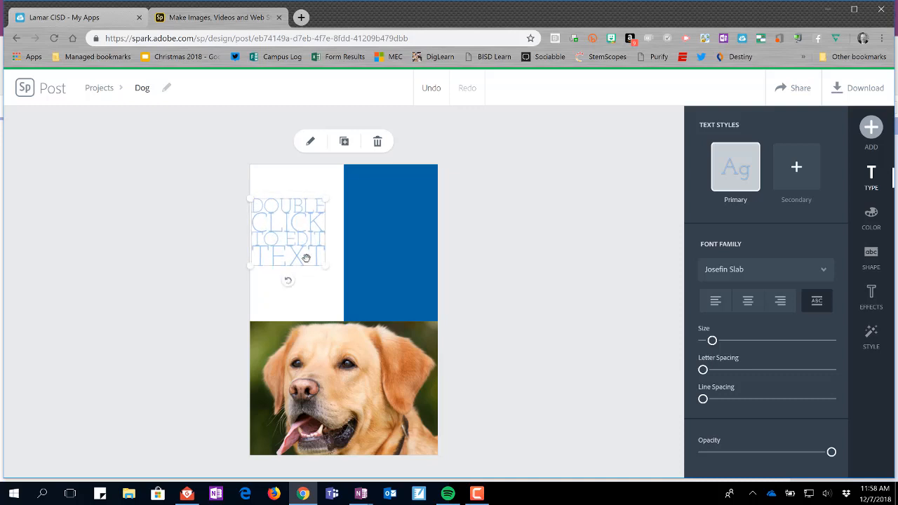
pyautogui.moveTo(326, 273); pyautogui.dragTo(364, 301)
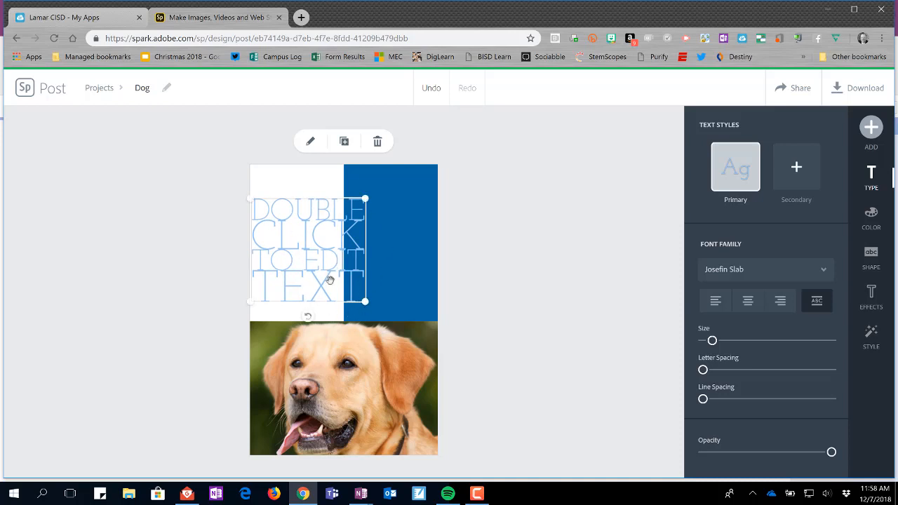
pyautogui.moveTo(365, 302); pyautogui.dragTo(318, 258)
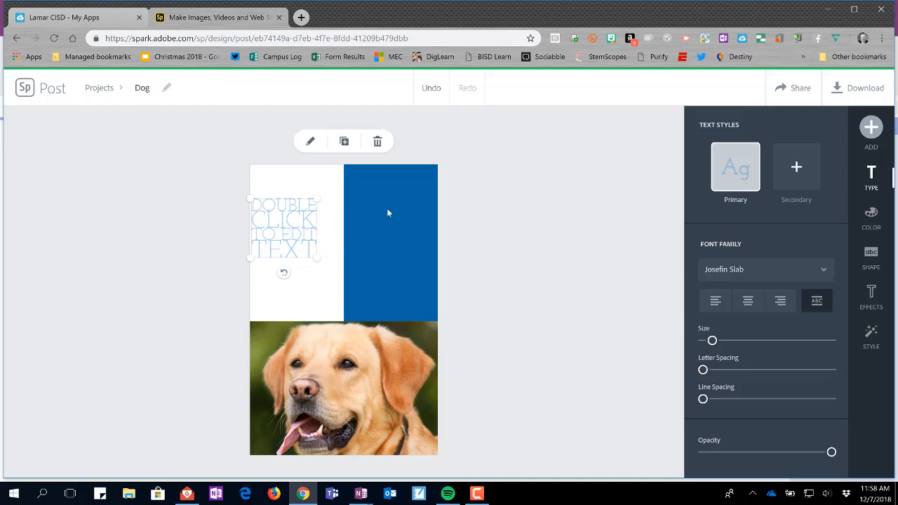
pyautogui.moveTo(292, 219); pyautogui.dragTo(299, 221)
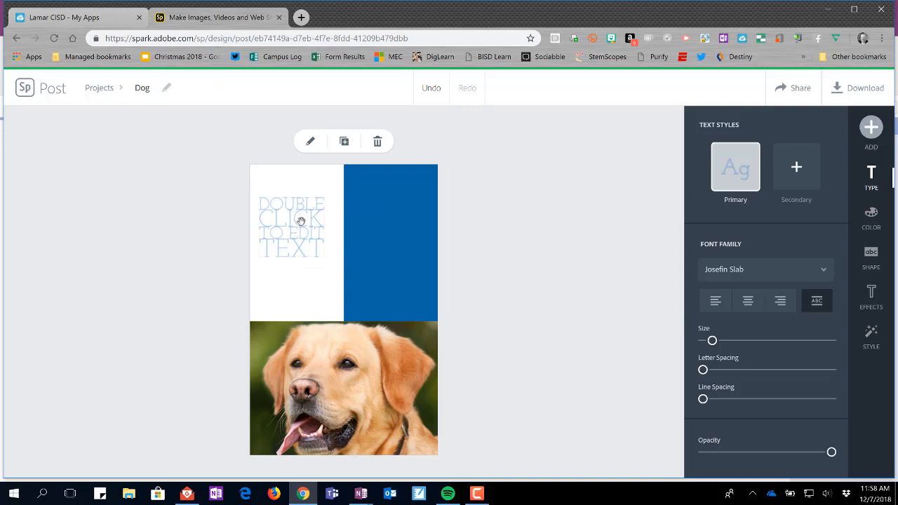
# Step: Center-align the placeholder text and make its text box slightly smaller, keeping full opacity
pyautogui.click(748, 300)
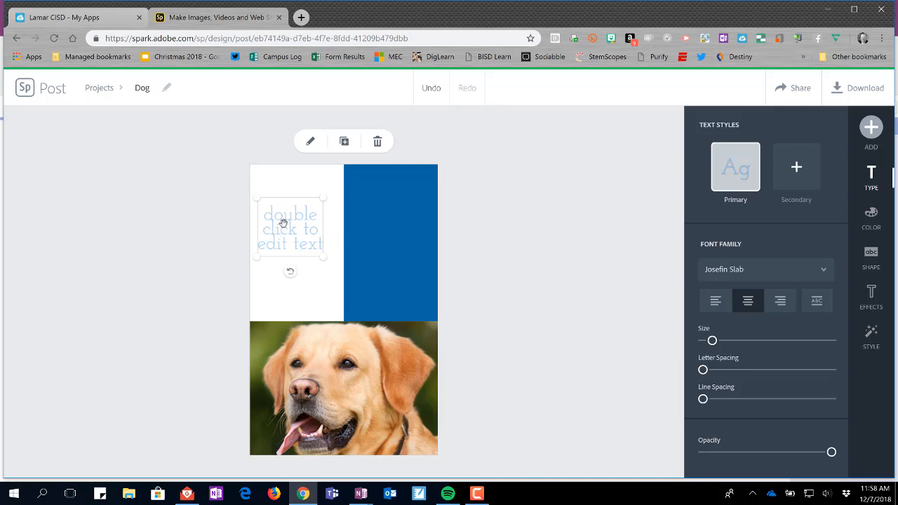
pyautogui.moveTo(323, 258)
pyautogui.mouseDown()
pyautogui.moveTo(348, 278)
pyautogui.moveTo(328, 254)
pyautogui.moveTo(365, 280)
pyautogui.moveTo(315, 257)
pyautogui.mouseUp()
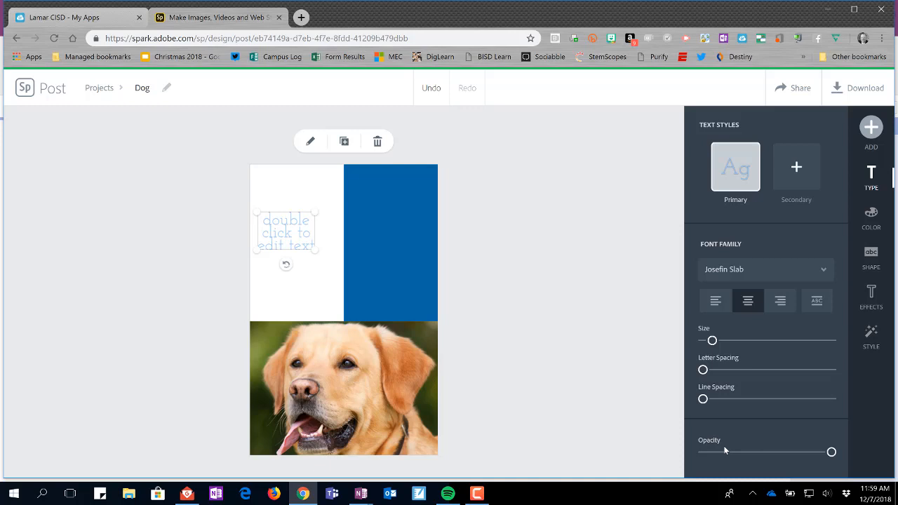
pyautogui.moveTo(832, 454)
pyautogui.mouseDown()
pyautogui.moveTo(762, 462)
pyautogui.moveTo(733, 455)
pyautogui.moveTo(835, 452)
pyautogui.mouseUp()
# Step: Try a secondary text style in Monoton Regular on the placeholder text and delete that style
pyautogui.click(796, 172)
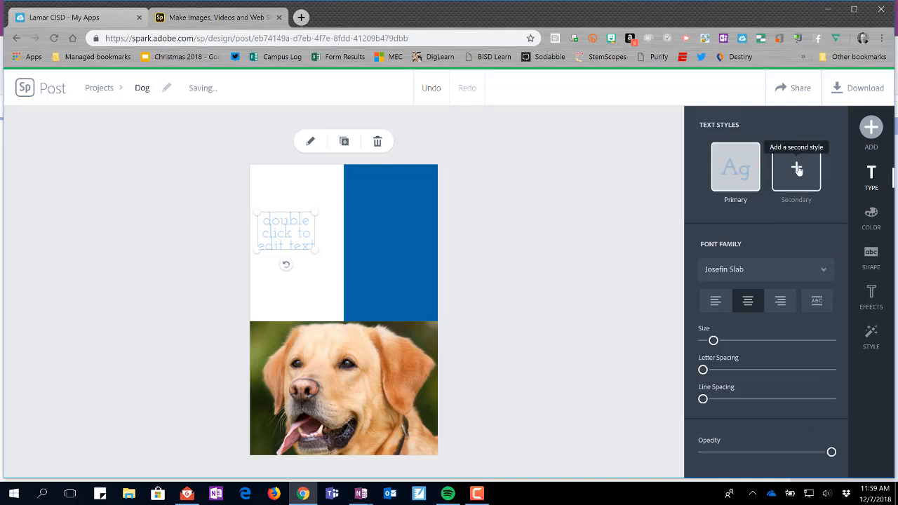
pyautogui.click(824, 273)
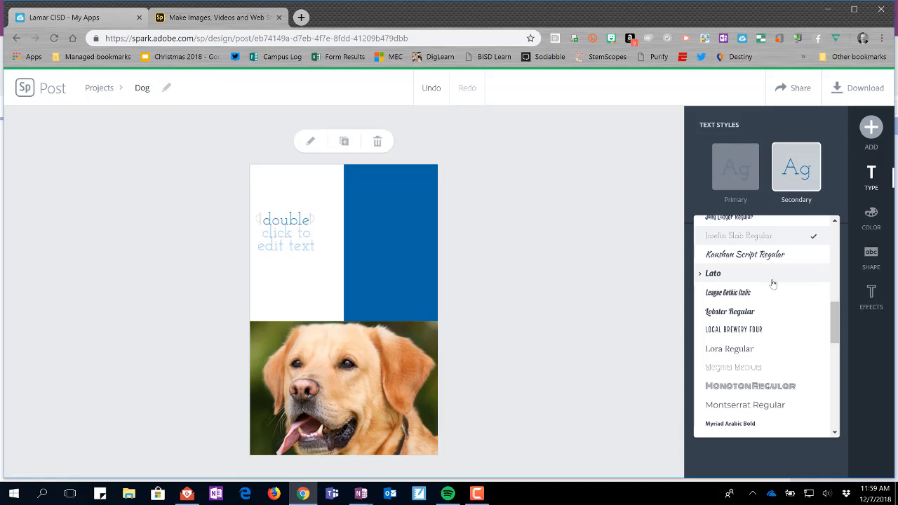
pyautogui.click(775, 387)
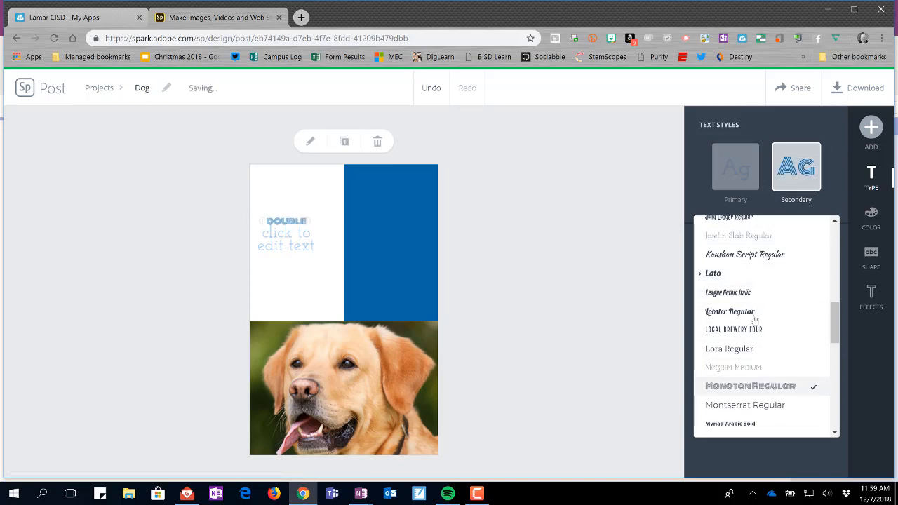
pyautogui.moveTo(811, 180)
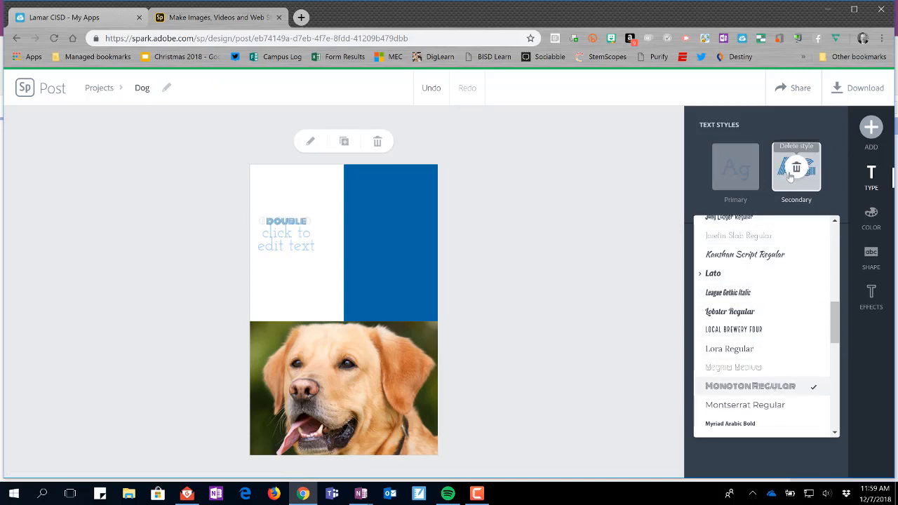
pyautogui.click(835, 197)
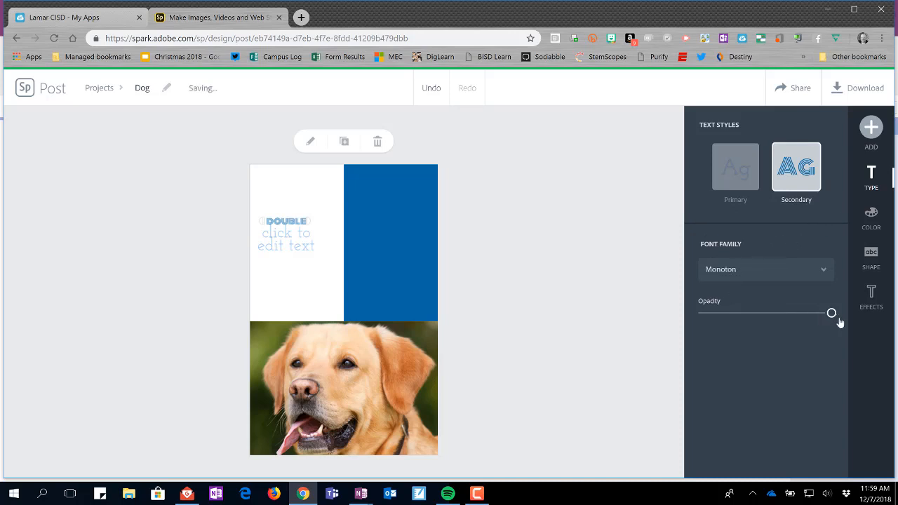
pyautogui.moveTo(833, 315)
pyautogui.mouseDown()
pyautogui.moveTo(790, 322)
pyautogui.moveTo(836, 314)
pyautogui.mouseUp()
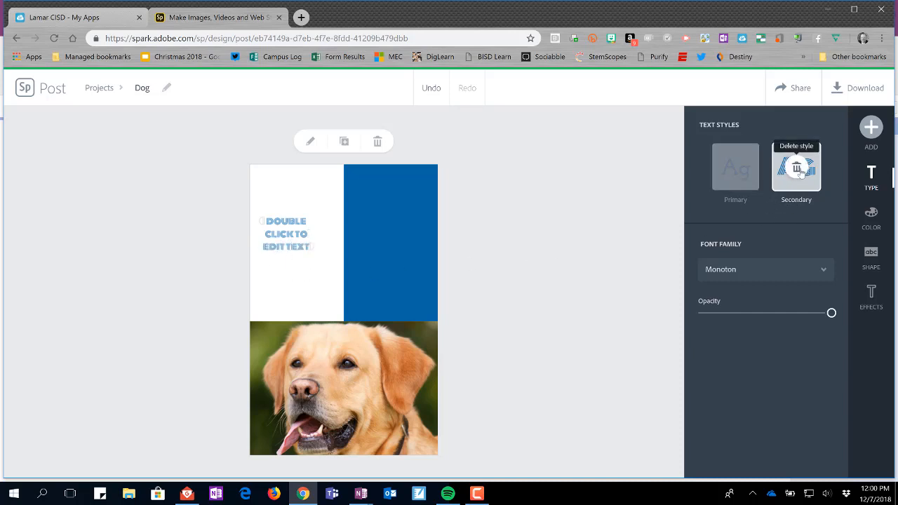
pyautogui.click(796, 168)
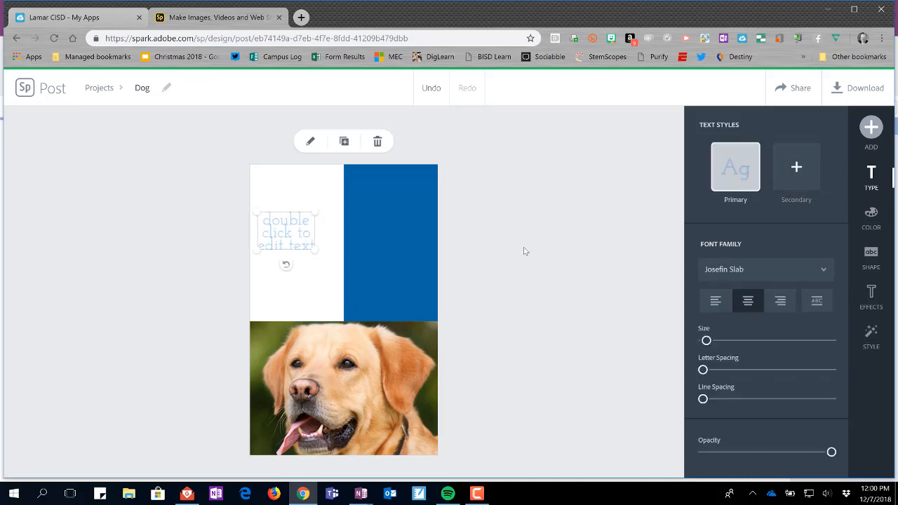
# Step: Examine the brand, suggested and full color palettes available for the placeholder text
pyautogui.click(871, 127)
pyautogui.click(872, 127)
pyautogui.click(876, 218)
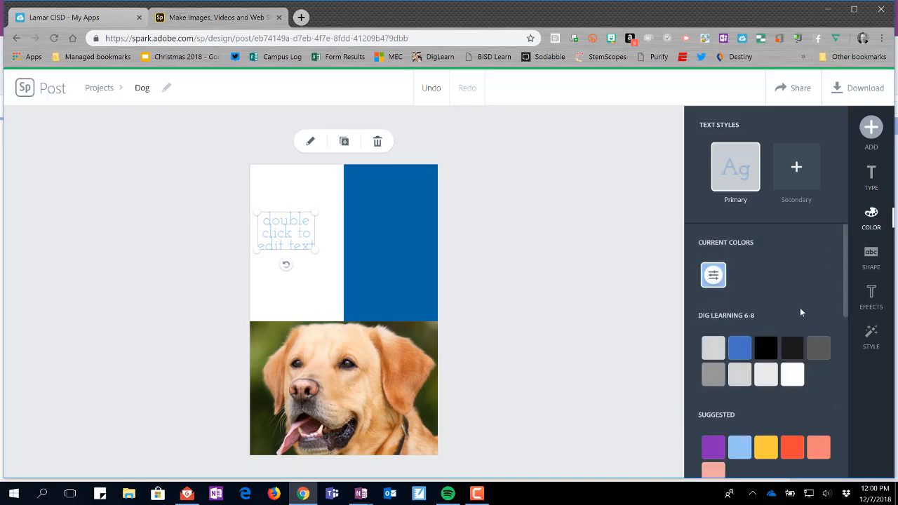
pyautogui.scroll(-3, 803, 271)
pyautogui.scroll(2, 799, 258)
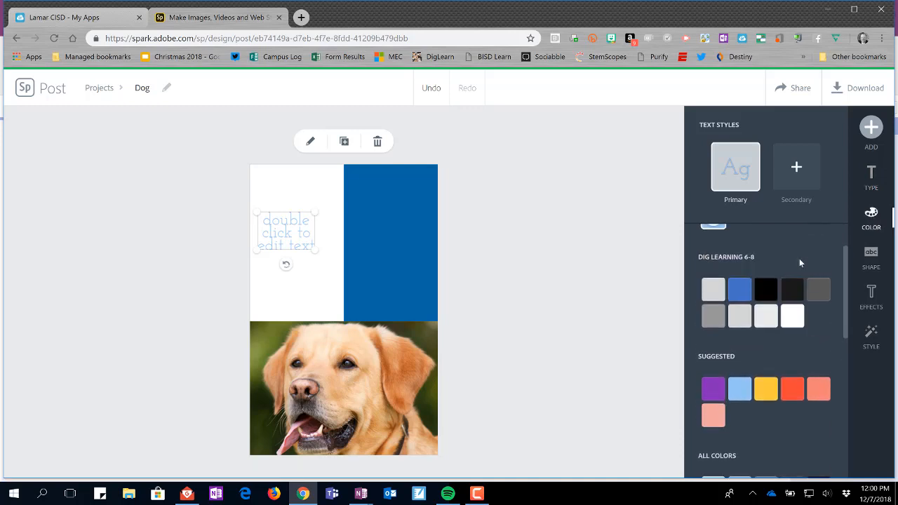
pyautogui.scroll(2, 798, 262)
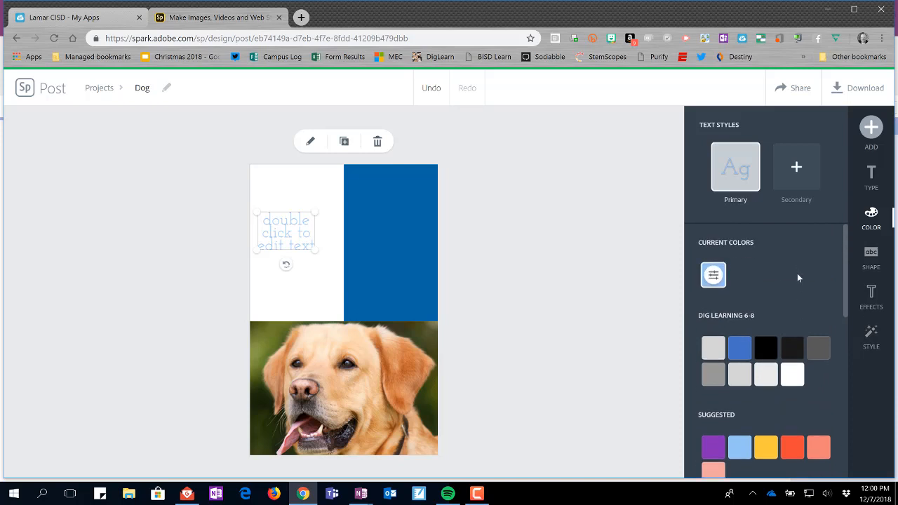
pyautogui.scroll(-2, 797, 273)
pyautogui.scroll(-3, 796, 283)
pyautogui.scroll(4, 797, 281)
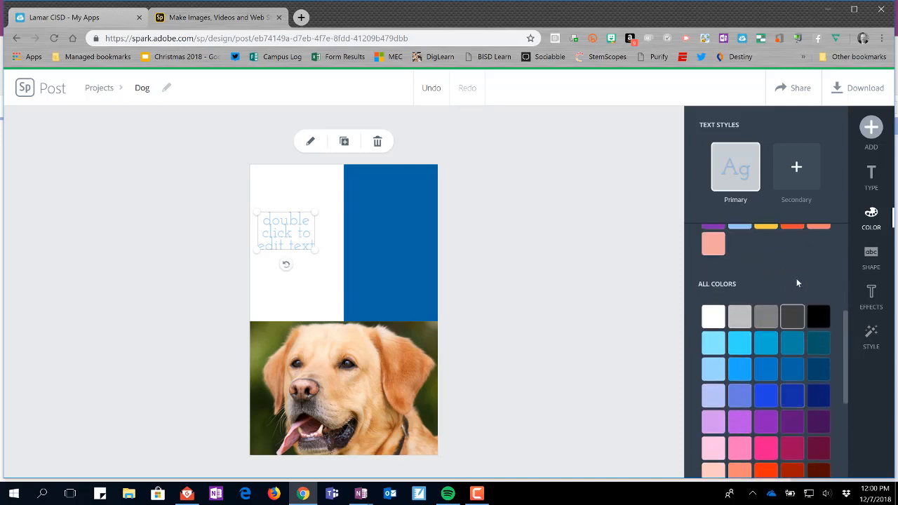
pyautogui.scroll(1, 796, 279)
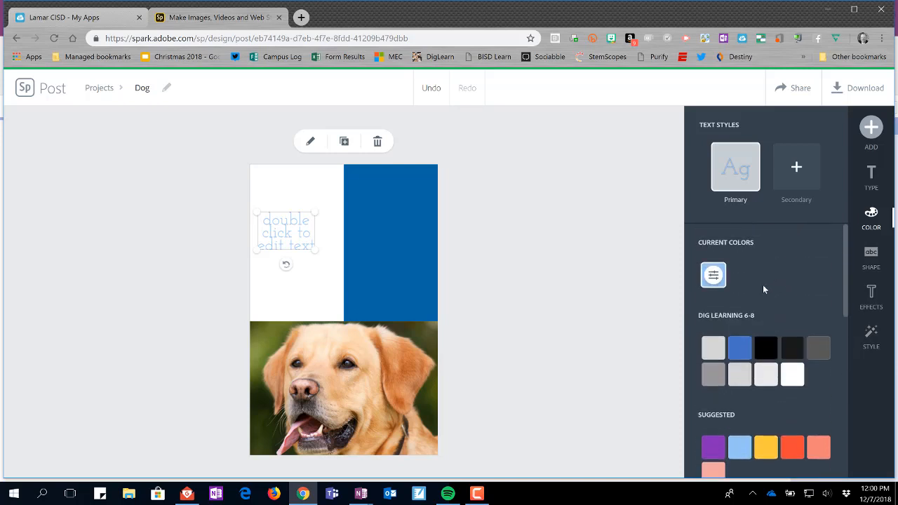
# Step: Open the custom color picker for the current text color, dismiss it without saving, and review the color swatches again
pyautogui.click(713, 277)
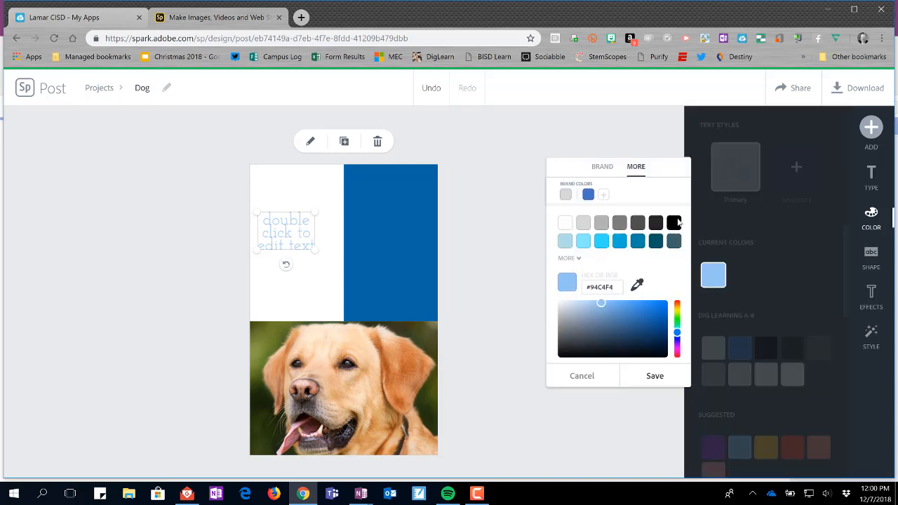
pyautogui.click(812, 282)
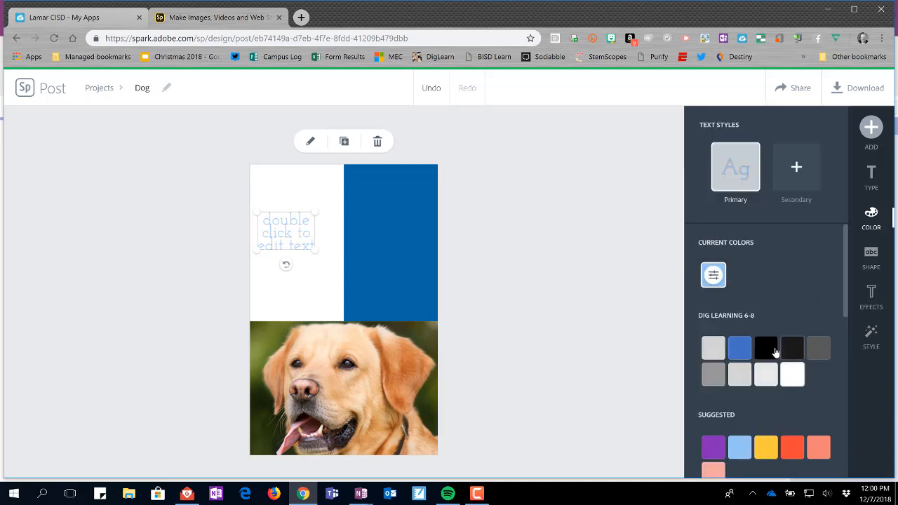
pyautogui.scroll(-5, 775, 347)
pyautogui.scroll(-5, 770, 345)
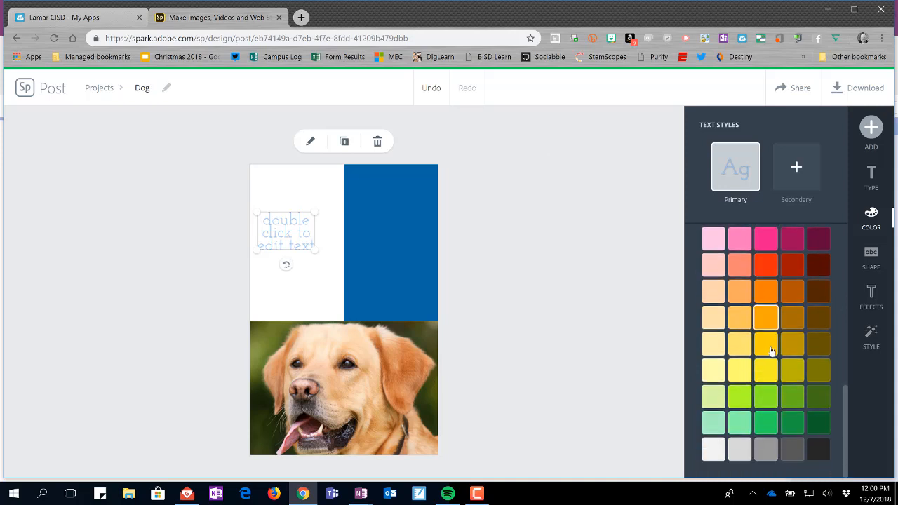
pyautogui.scroll(6, 771, 348)
pyautogui.scroll(3, 779, 329)
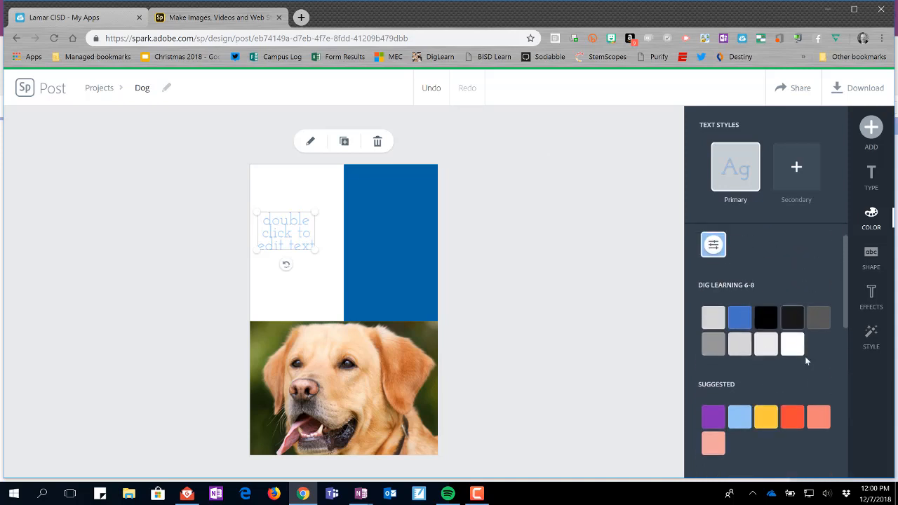
pyautogui.scroll(-6, 796, 351)
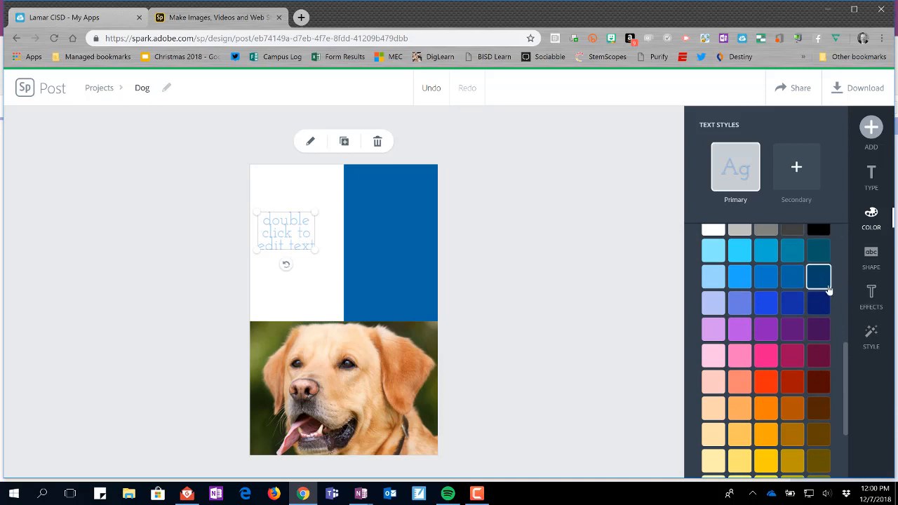
# Step: Try a solid circle as the backing shape behind the placeholder text and remove it
pyautogui.click(874, 263)
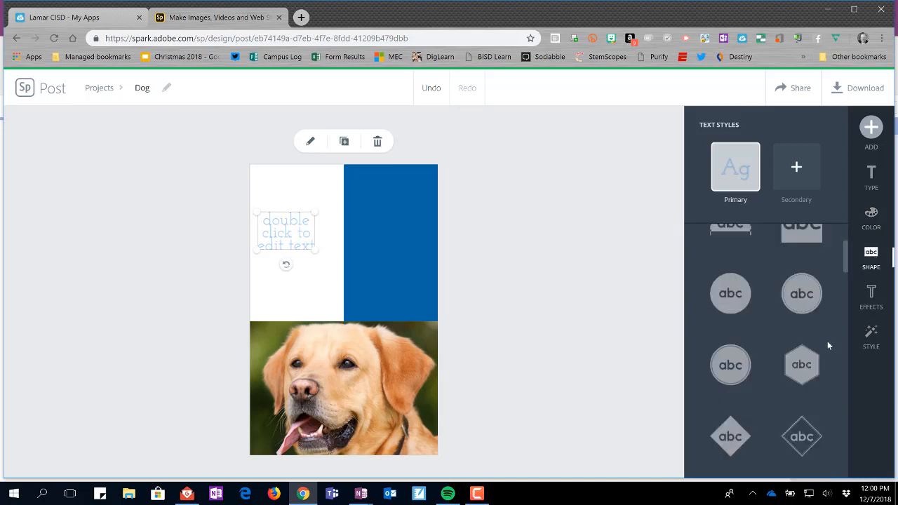
pyautogui.scroll(2, 804, 330)
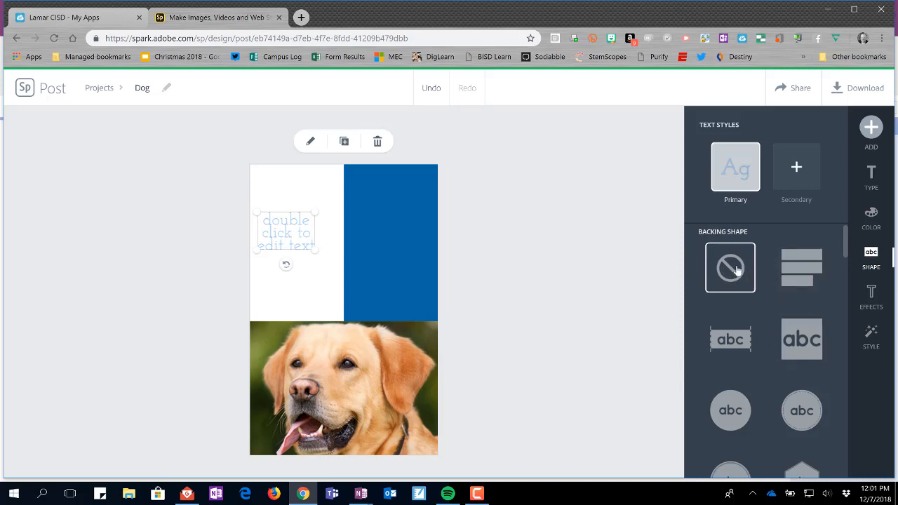
pyautogui.click(730, 410)
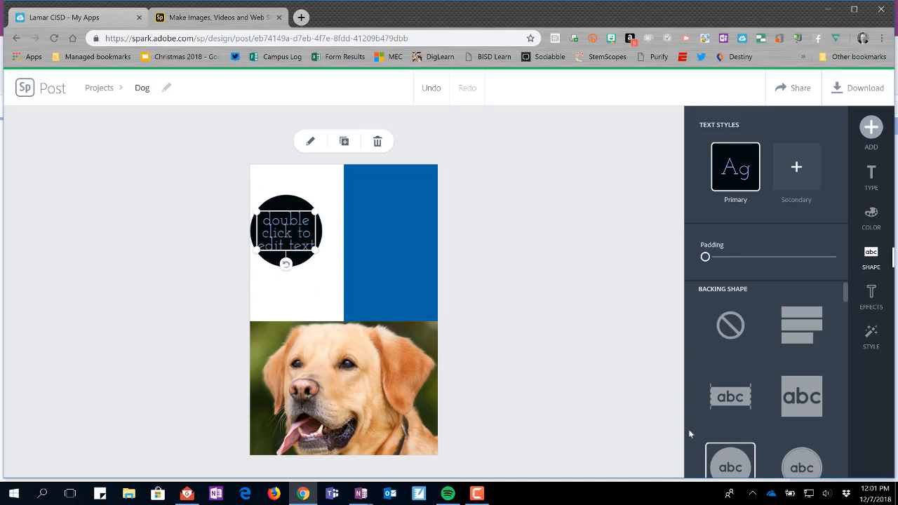
pyautogui.click(735, 332)
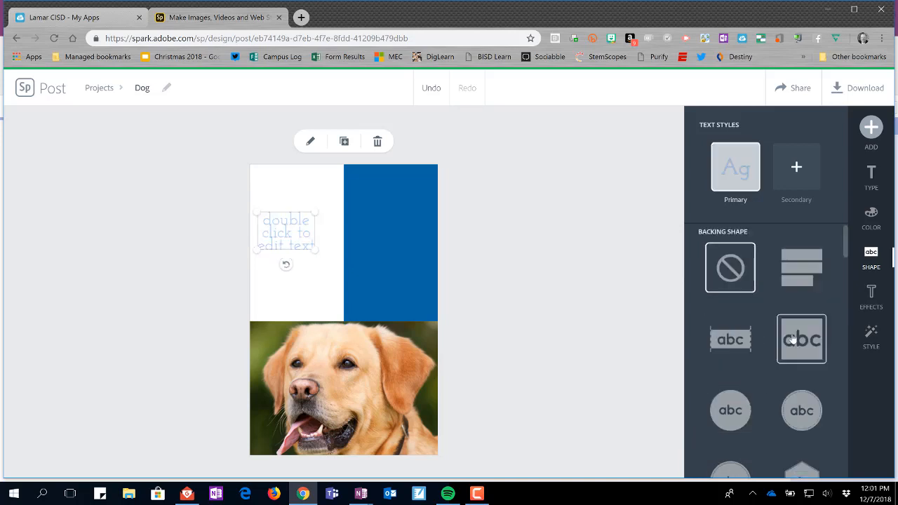
# Step: Look through the other backing shapes offered for the text, including ribbons, banners and wreaths
pyautogui.scroll(-5, 773, 330)
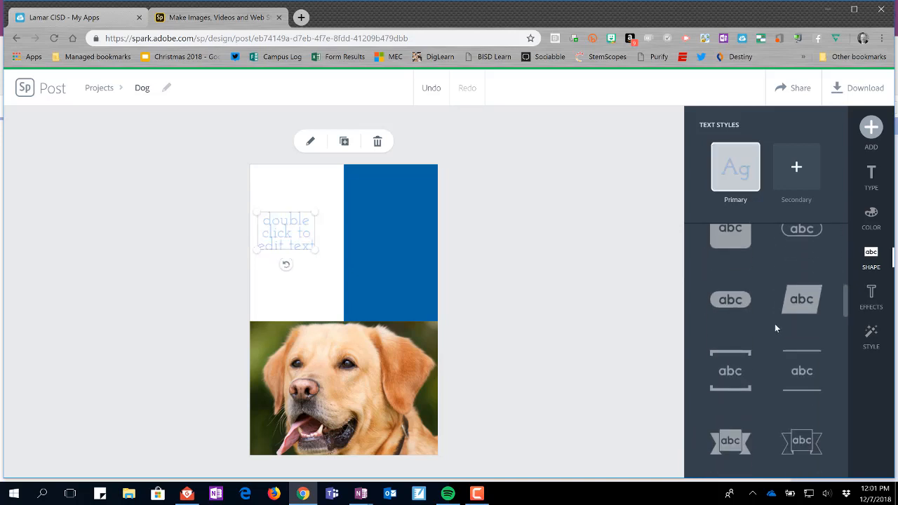
pyautogui.scroll(-1, 774, 323)
pyautogui.scroll(-2, 774, 379)
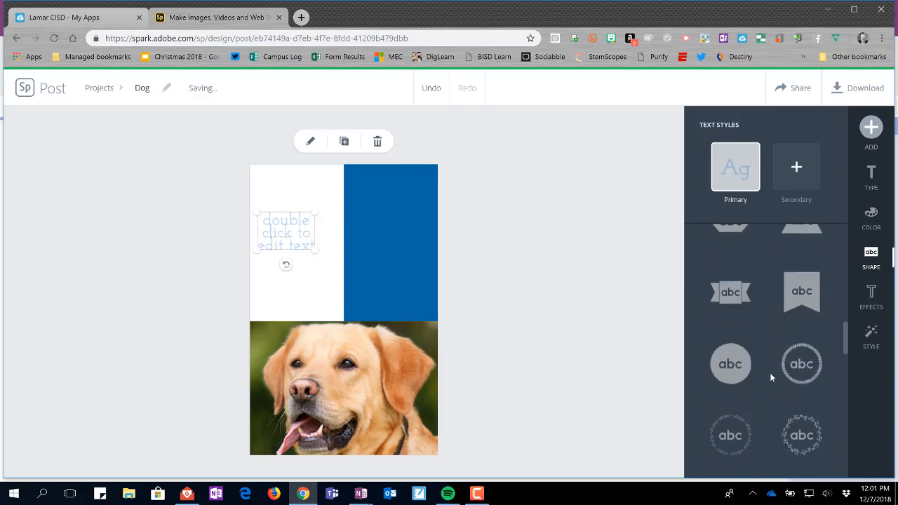
pyautogui.scroll(10, 784, 355)
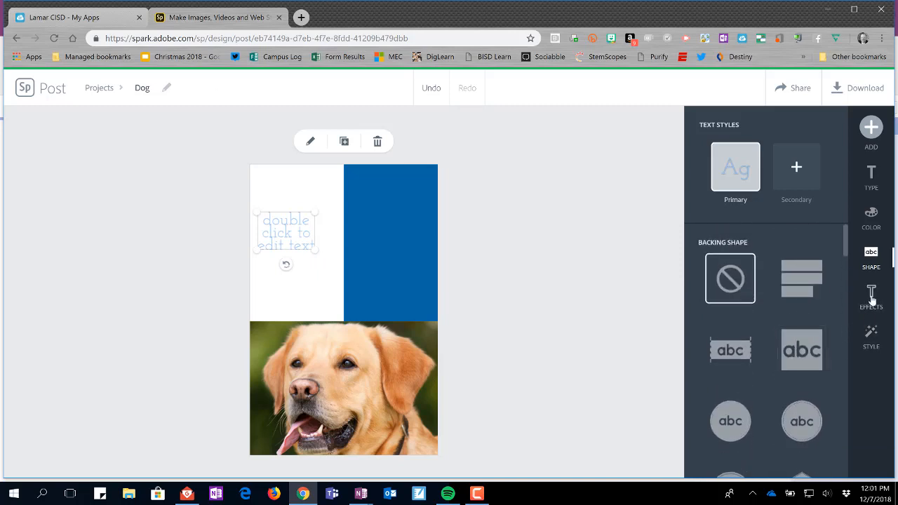
# Step: Try the Shadow & Outline effect on the placeholder text and remove it
pyautogui.click(871, 298)
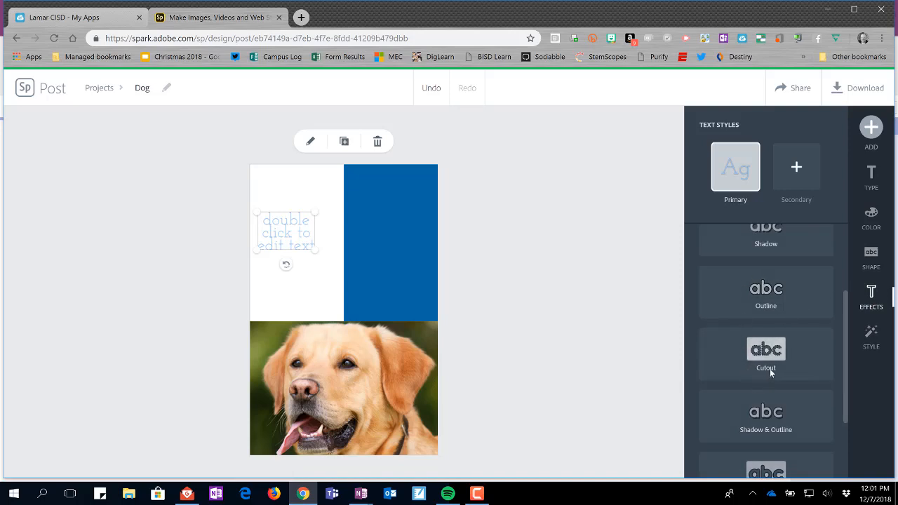
pyautogui.click(766, 421)
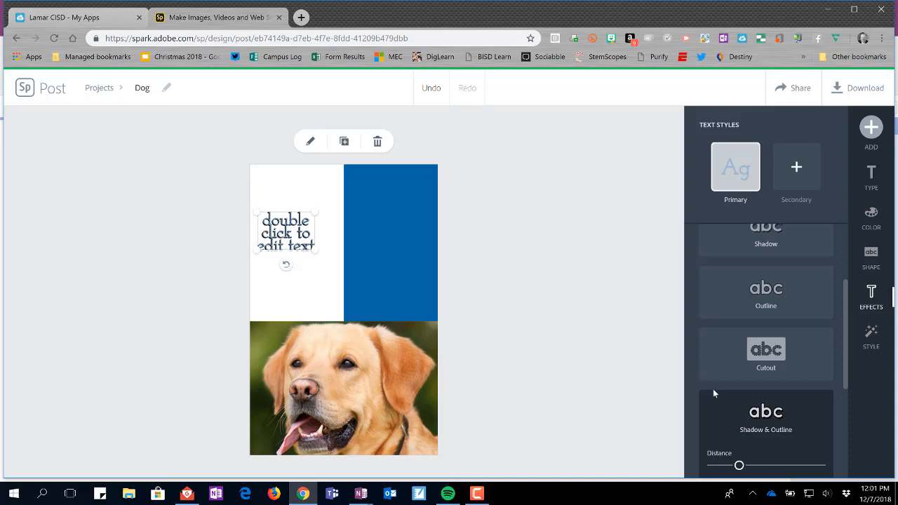
pyautogui.scroll(3, 768, 330)
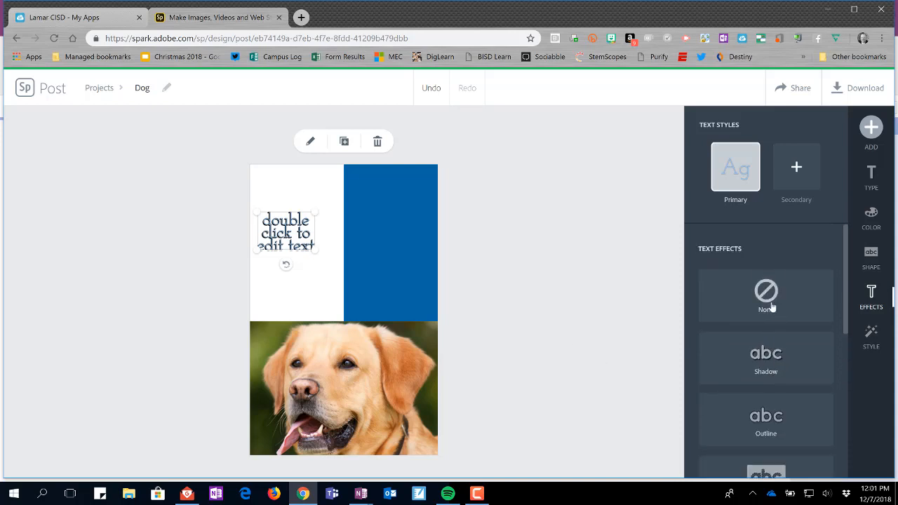
pyautogui.click(772, 307)
# Step: Look through the remaining text effects and try the style suggestions wheel on the placeholder text
pyautogui.scroll(-4, 784, 400)
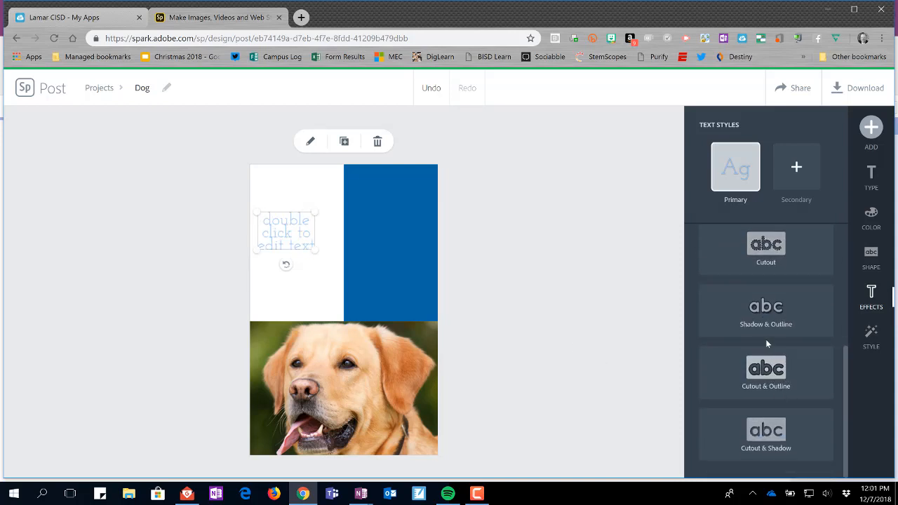
pyautogui.scroll(5, 777, 370)
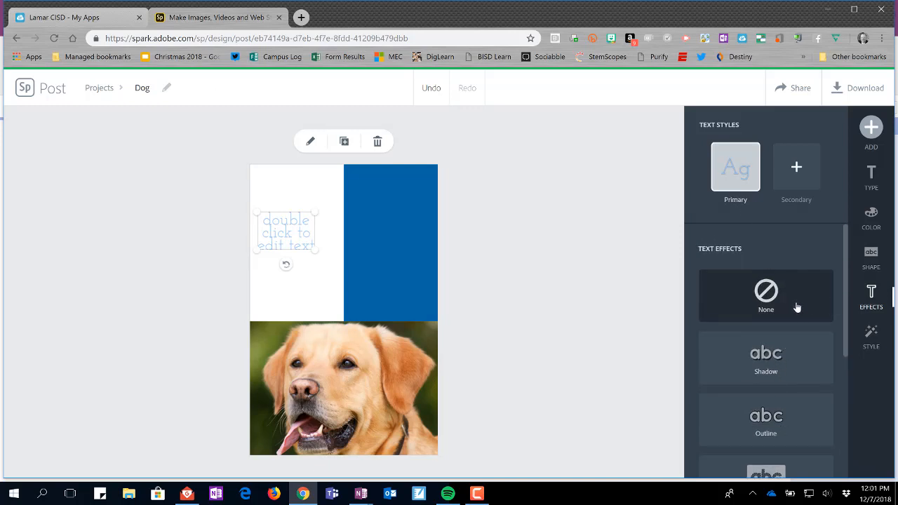
pyautogui.click(871, 338)
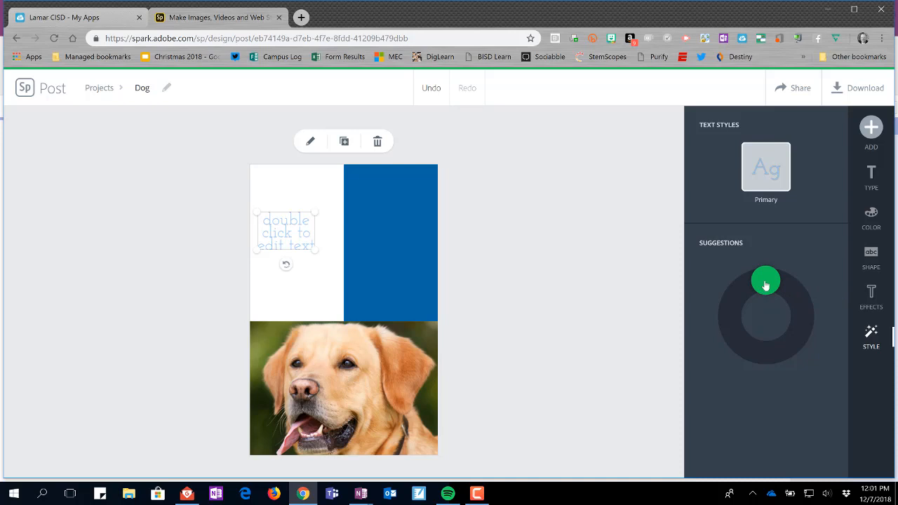
pyautogui.moveTo(764, 285)
pyautogui.mouseDown()
pyautogui.moveTo(737, 317)
pyautogui.moveTo(756, 354)
pyautogui.moveTo(736, 337)
pyautogui.moveTo(734, 309)
pyautogui.moveTo(766, 281)
pyautogui.mouseUp()
# Step: Replace the placeholder text with "This is a dog", and reopen it for editing once without making changes
pyautogui.doubleClick(285, 233)
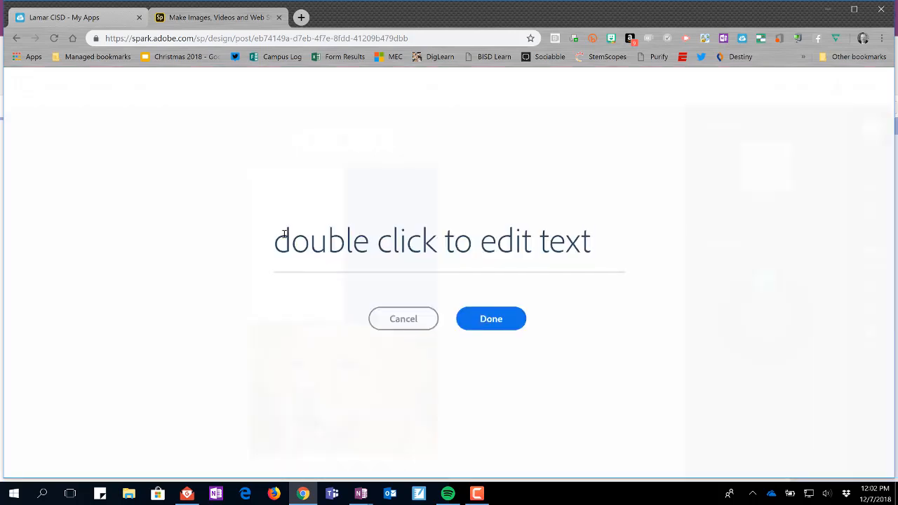
pyautogui.moveTo(589, 238); pyautogui.dragTo(256, 252)
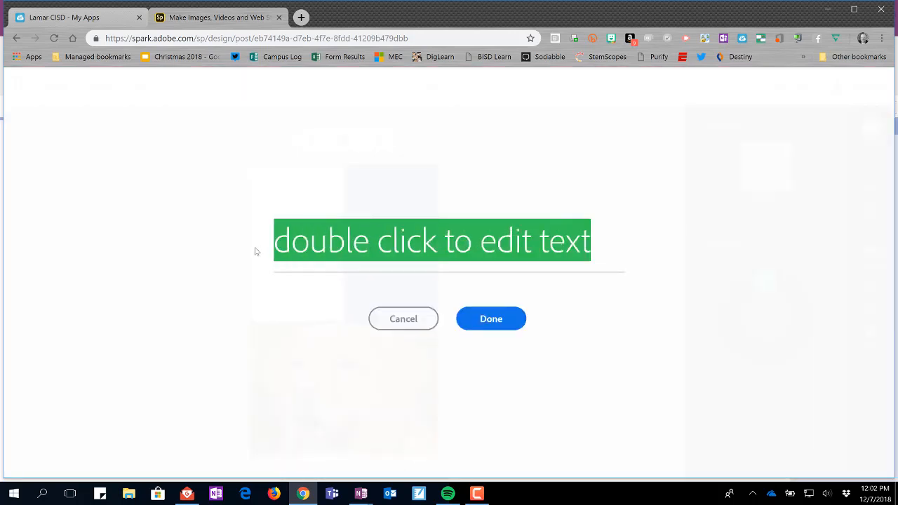
pyautogui.write('T')
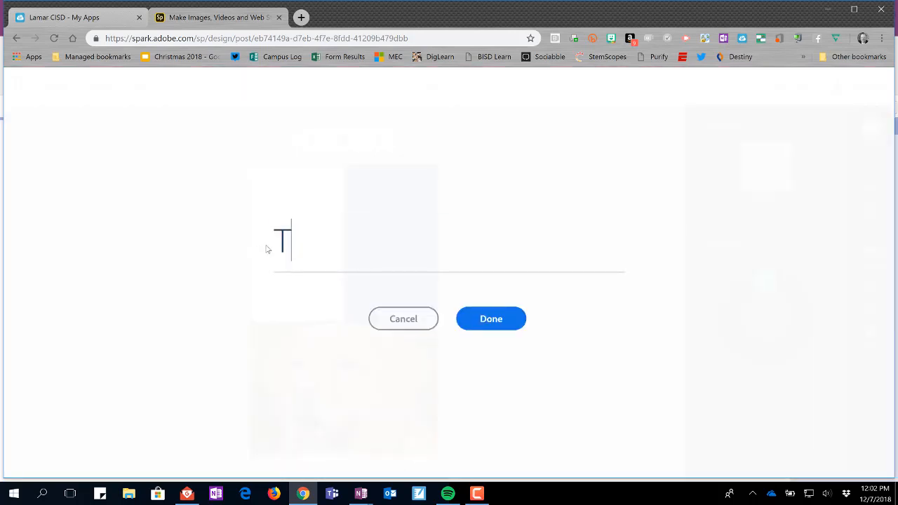
pyautogui.write('his is a ')
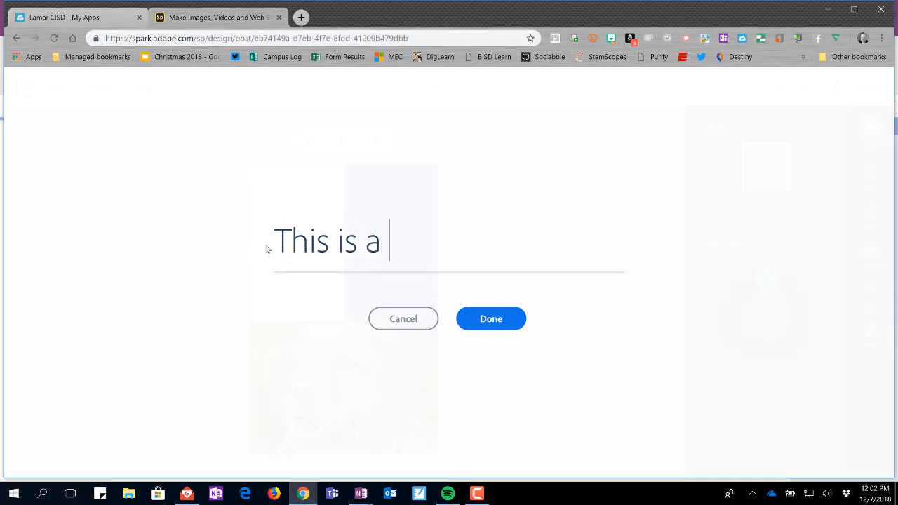
pyautogui.write('dog')
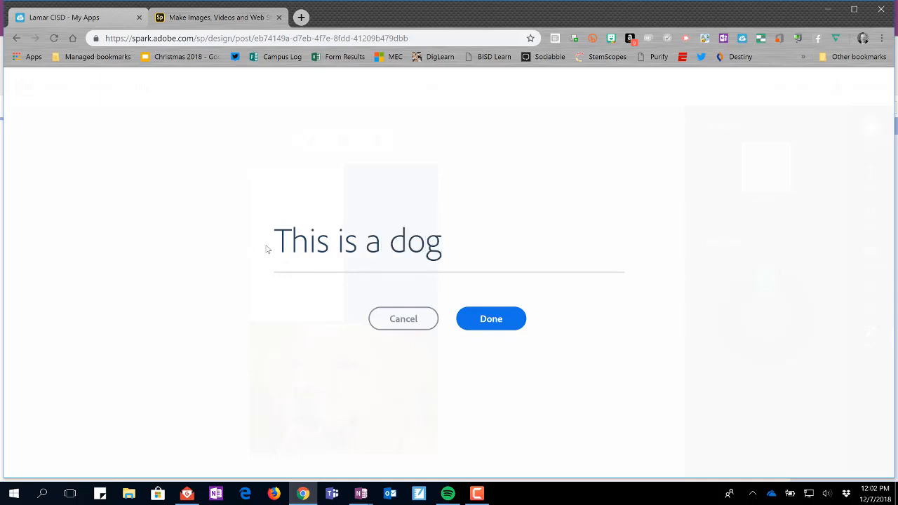
pyautogui.click(485, 319)
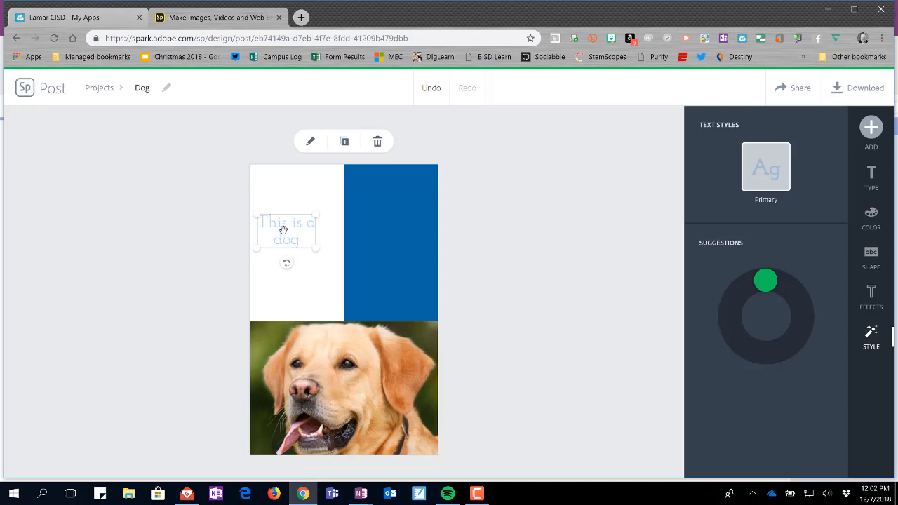
pyautogui.click(311, 143)
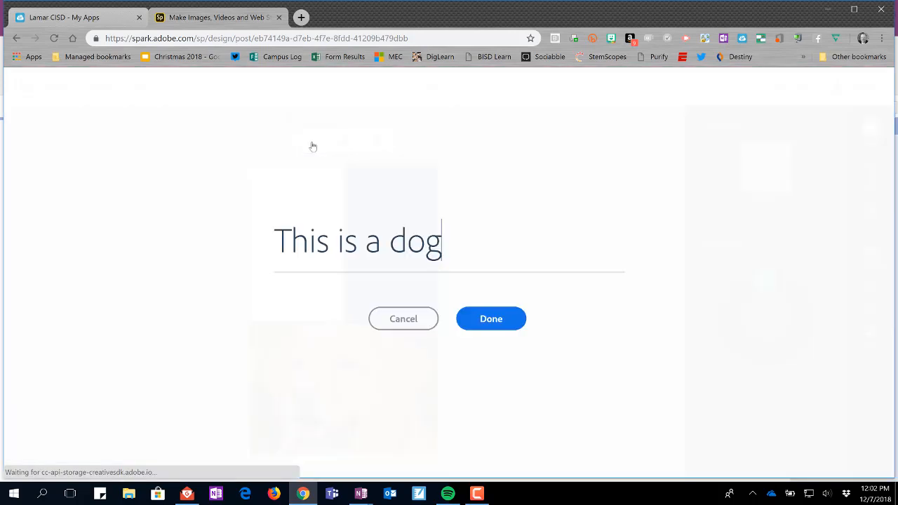
pyautogui.click(403, 321)
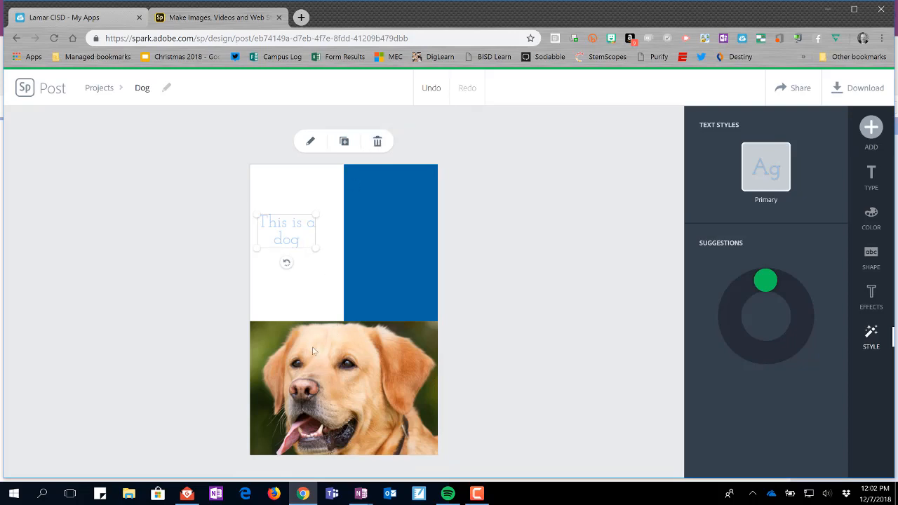
# Step: Duplicate the "This is a dog" text and place the copy over the dog's mouth in the photo
pyautogui.click(344, 143)
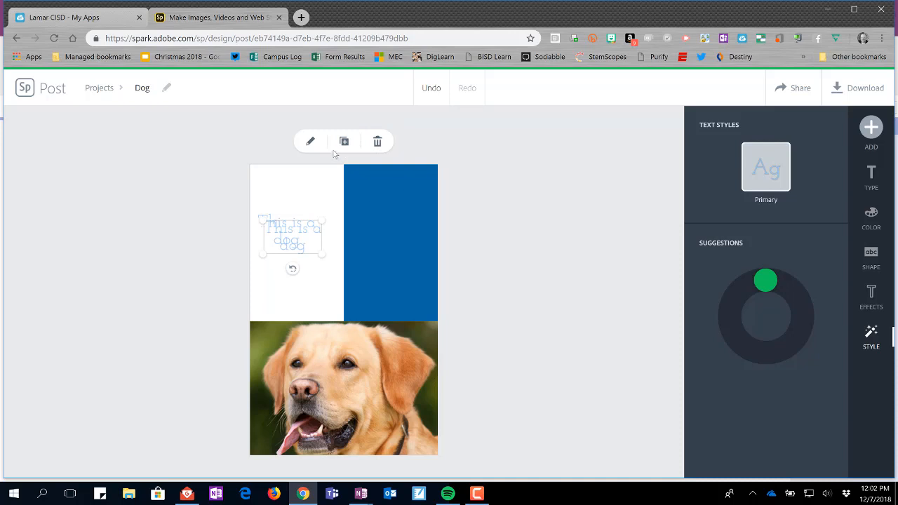
pyautogui.moveTo(312, 257); pyautogui.dragTo(334, 430)
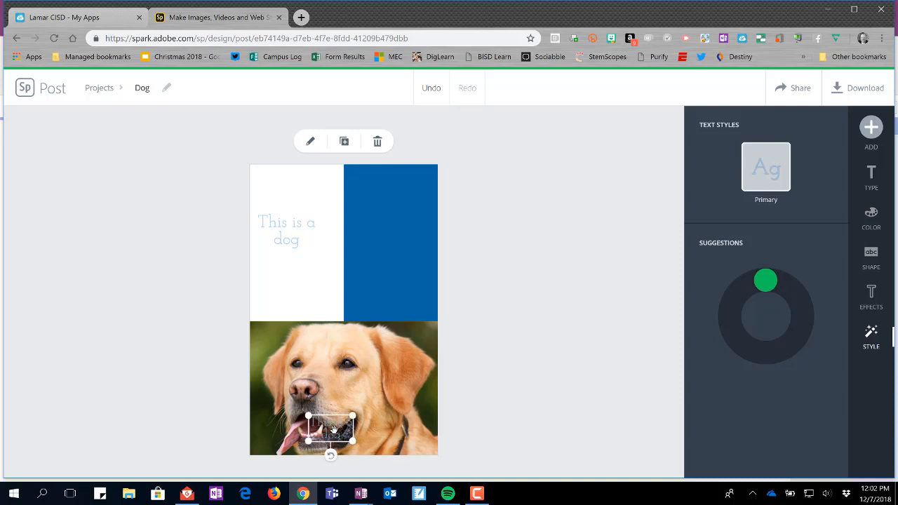
# Step: Change the text over the dog's mouth to "Woof" and give it a bold brush-lettered look from the style suggestions
pyautogui.doubleClick(334, 429)
pyautogui.moveTo(439, 245); pyautogui.dragTo(267, 251)
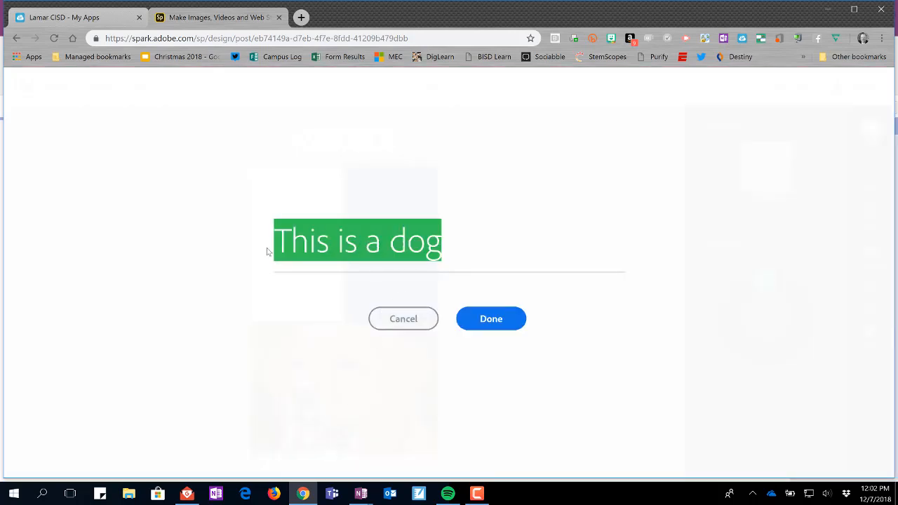
pyautogui.write('Woof')
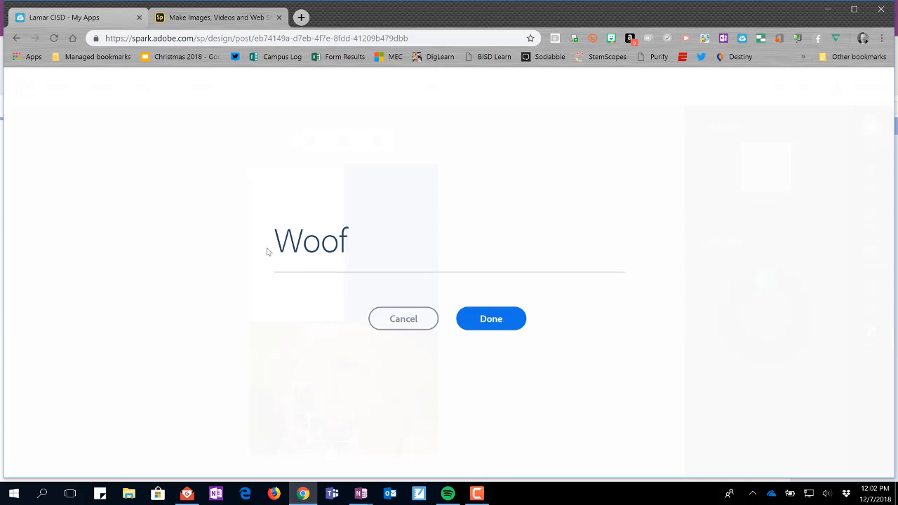
pyautogui.click(511, 321)
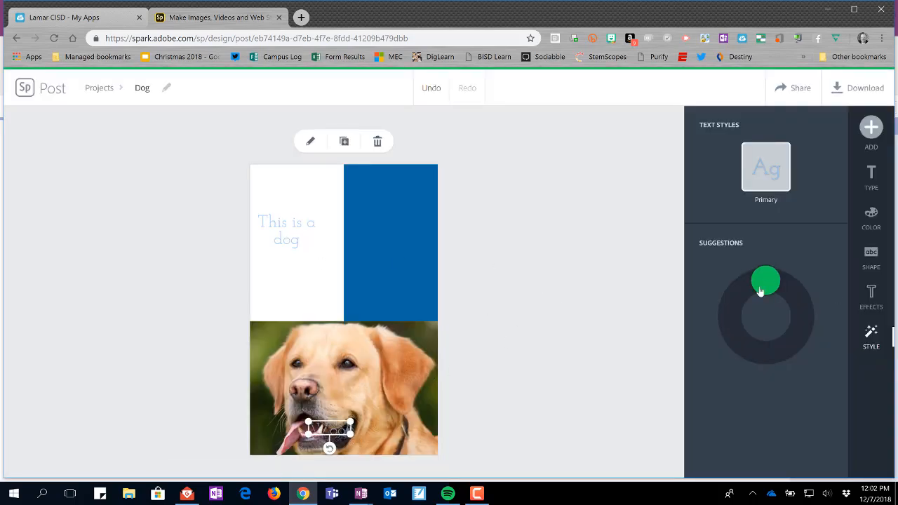
pyautogui.moveTo(764, 280); pyautogui.dragTo(737, 331)
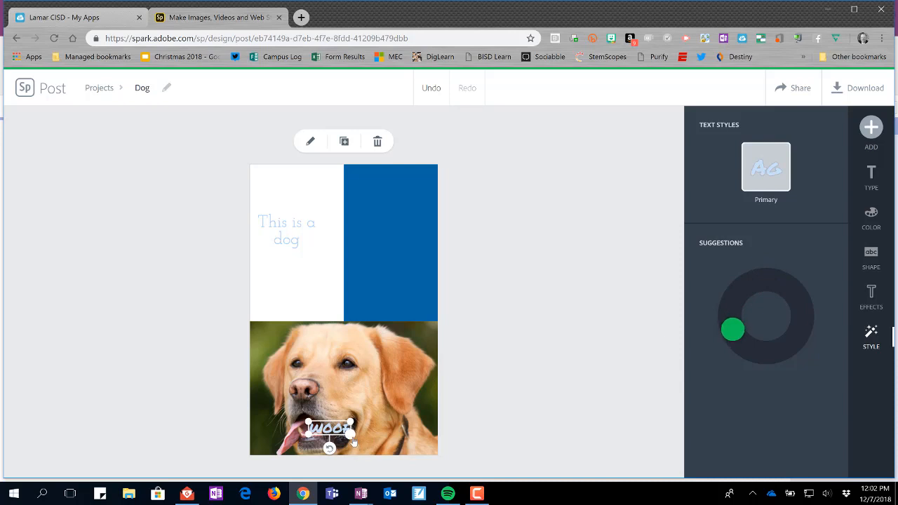